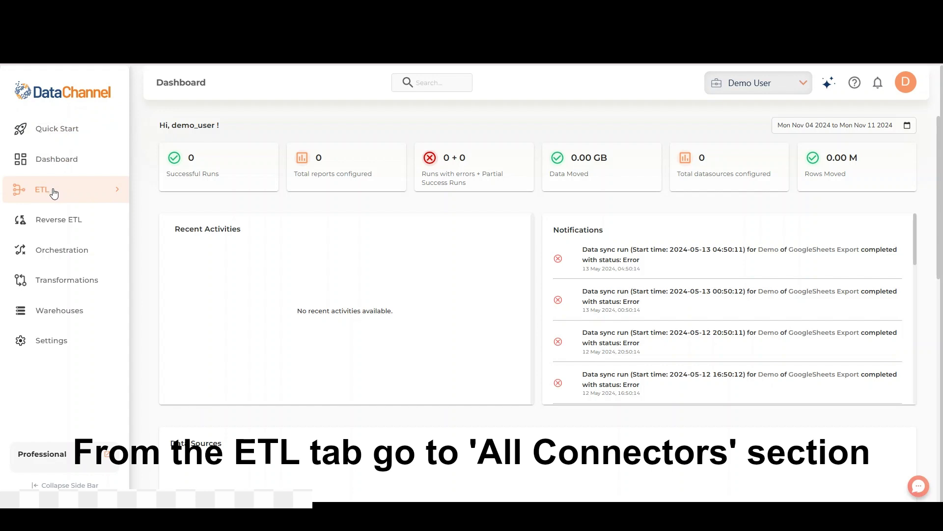
# - Open the All Connectors catalogue from the ETL menu
pyautogui.click(54, 193)
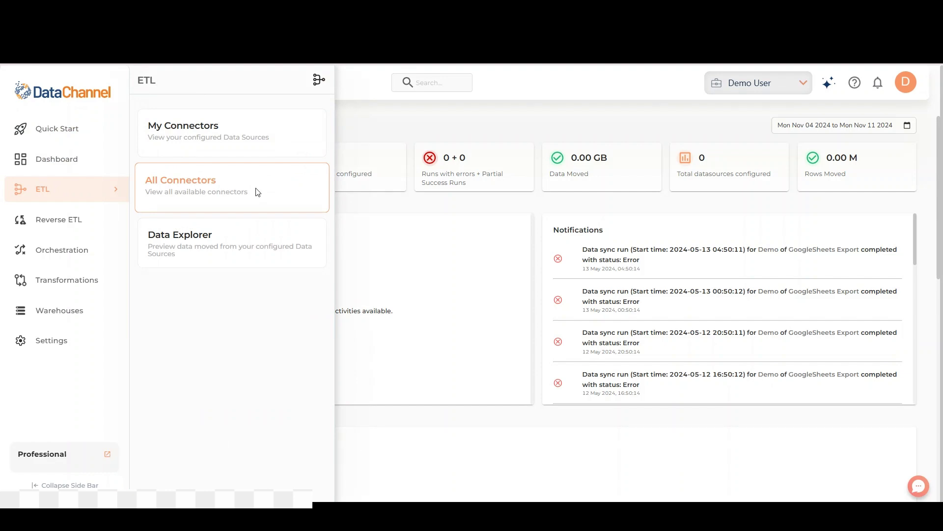
pyautogui.click(256, 193)
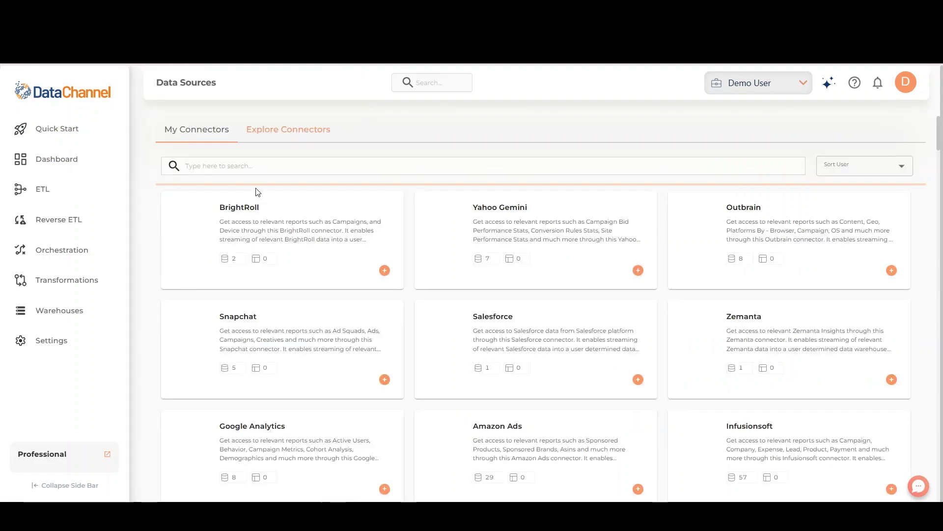
# - Search for the Blinkit connector and save Demo BigQuery as its linked warehouse
pyautogui.click(241, 164)
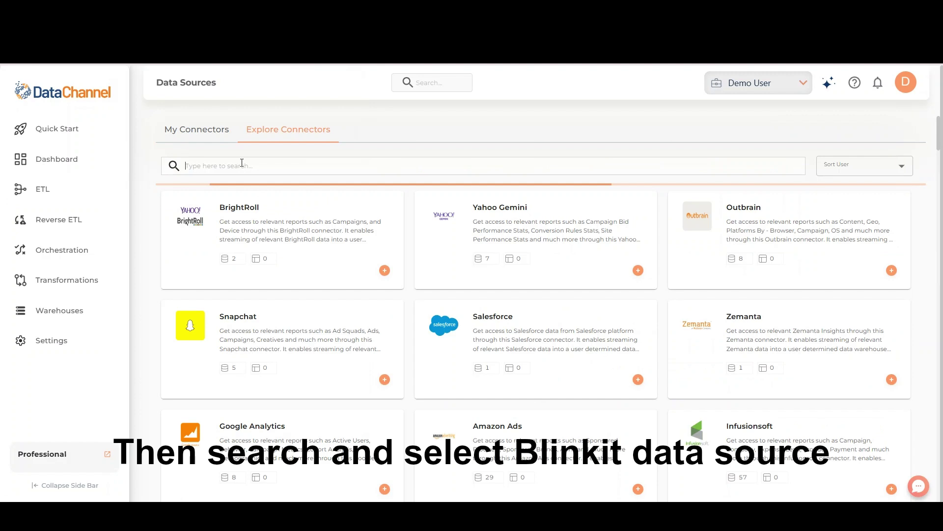
pyautogui.write('Blinkit')
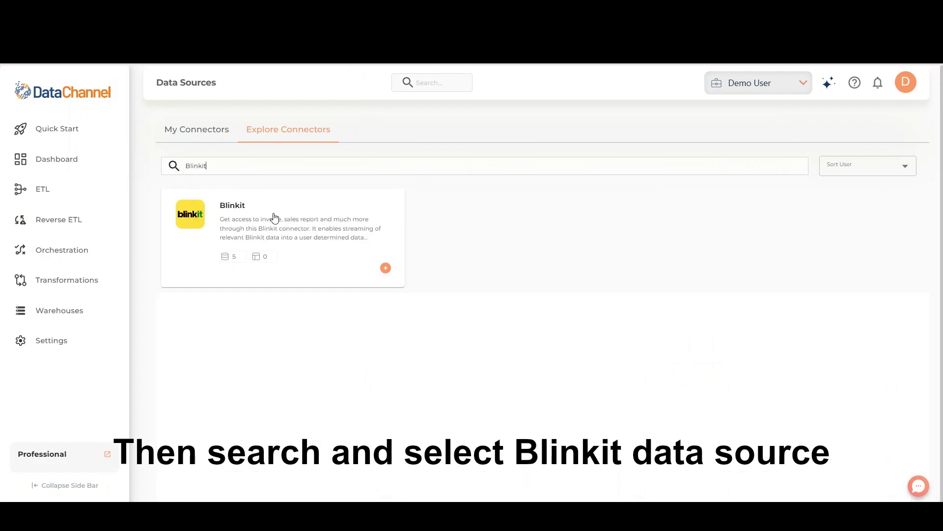
pyautogui.click(275, 218)
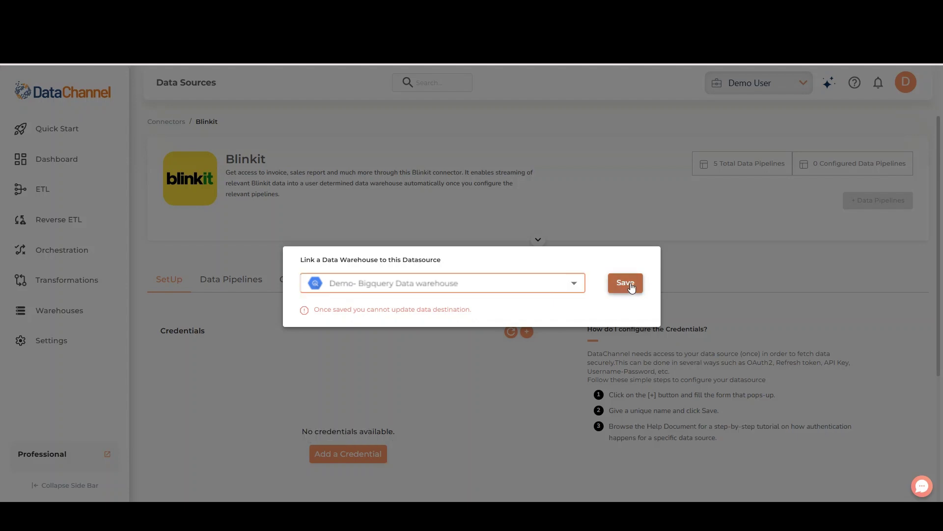
pyautogui.click(626, 283)
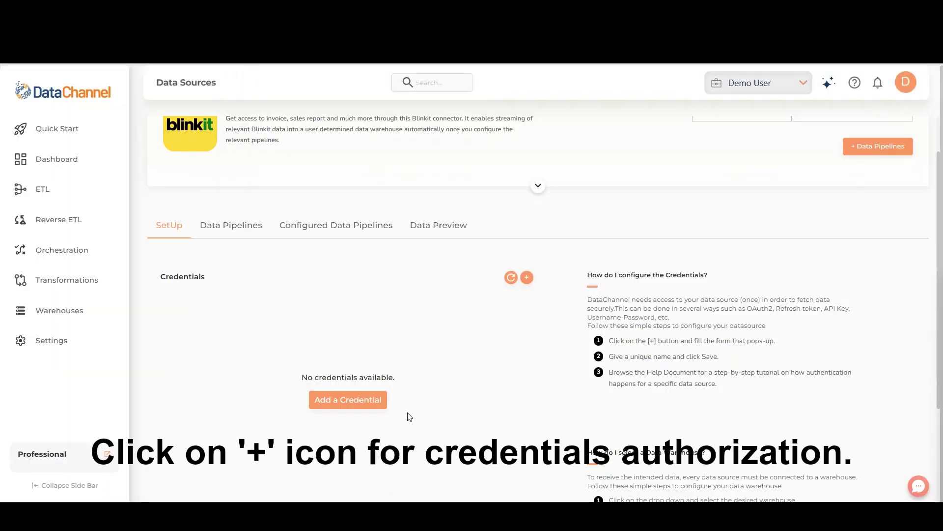
# - Add a new Blinkit credential named 'Demo' and submit it for validation
pyautogui.click(527, 278)
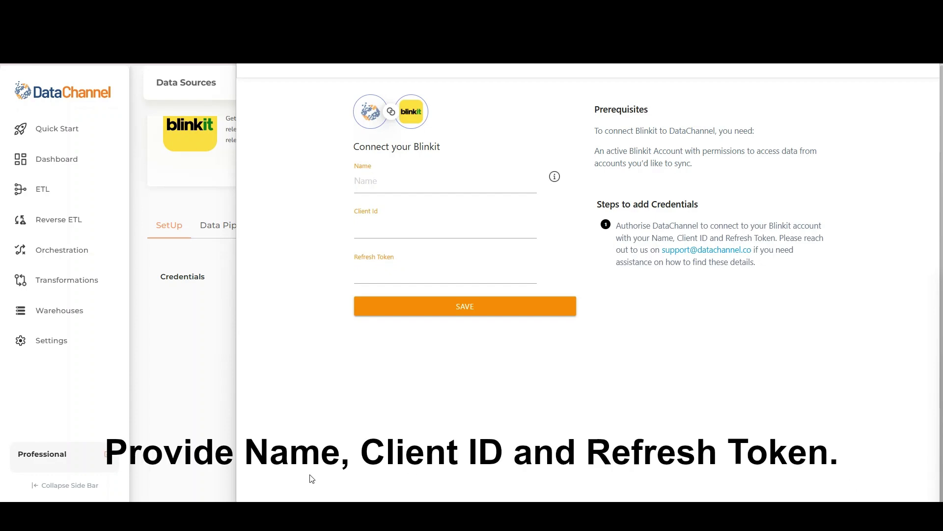
pyautogui.click(380, 183)
pyautogui.write('Demo')
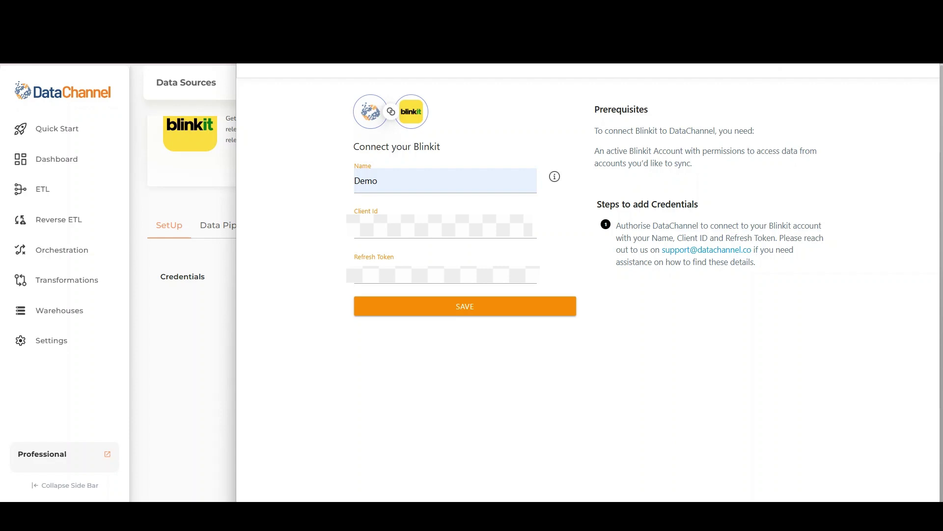
pyautogui.press('Return')
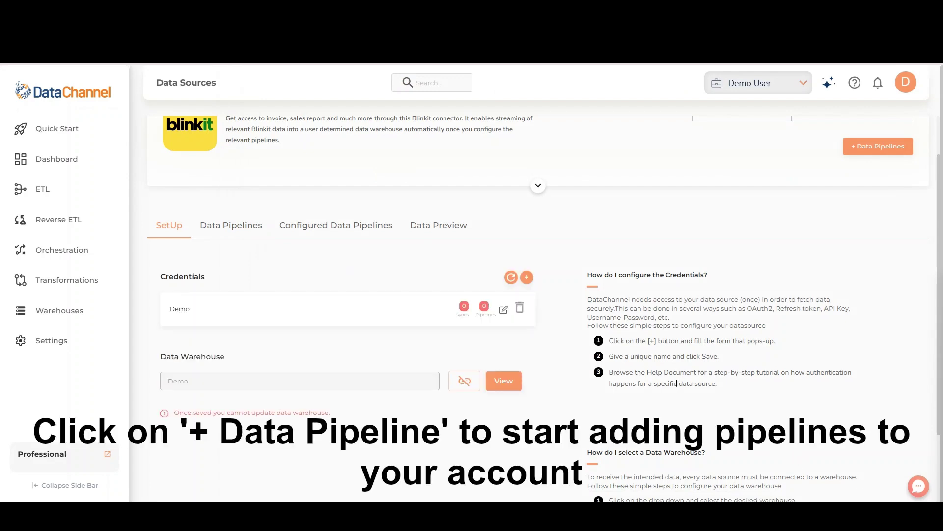
# - Start a new data pipeline using the Demo credential and the Sales Report pipeline
pyautogui.click(885, 148)
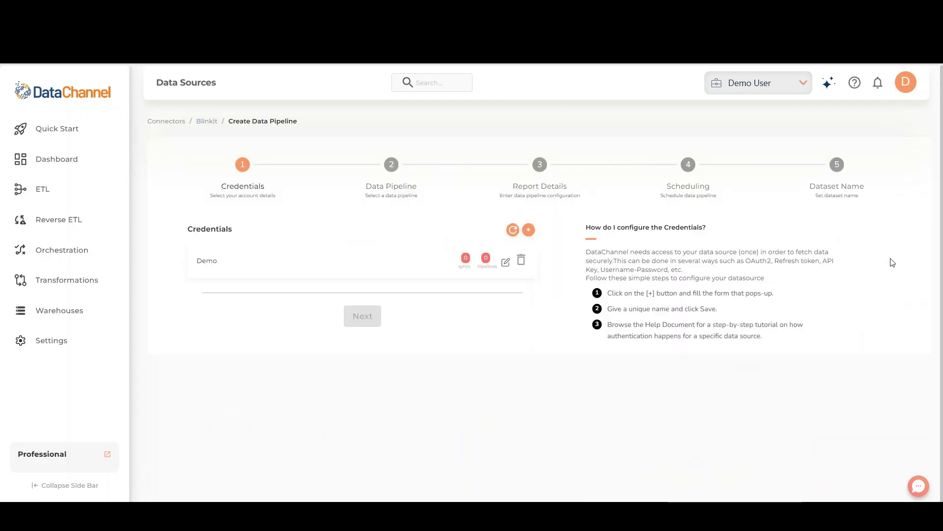
pyautogui.click(333, 263)
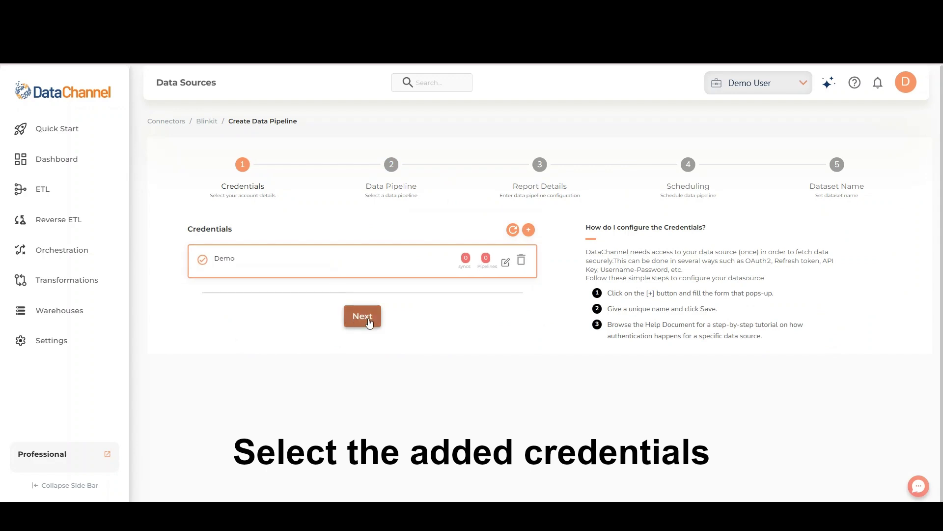
pyautogui.click(369, 320)
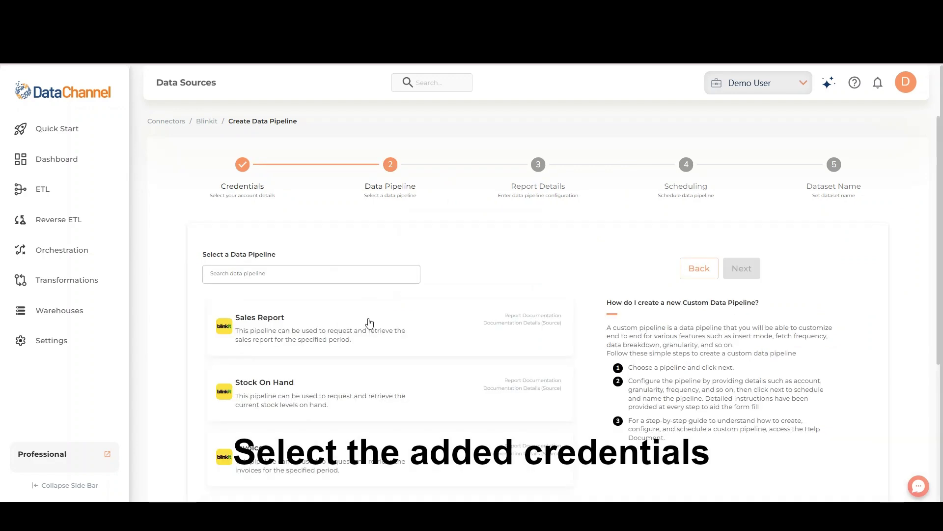
pyautogui.click(452, 335)
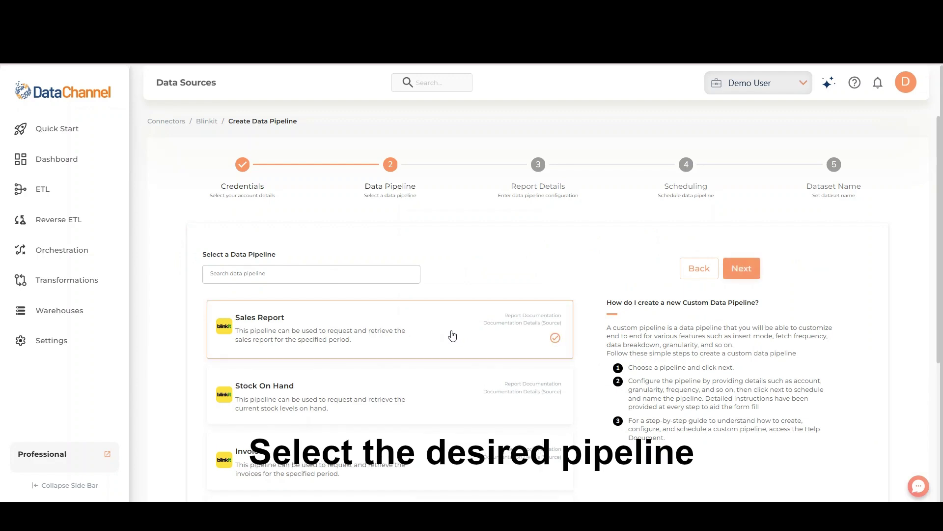
pyautogui.click(747, 269)
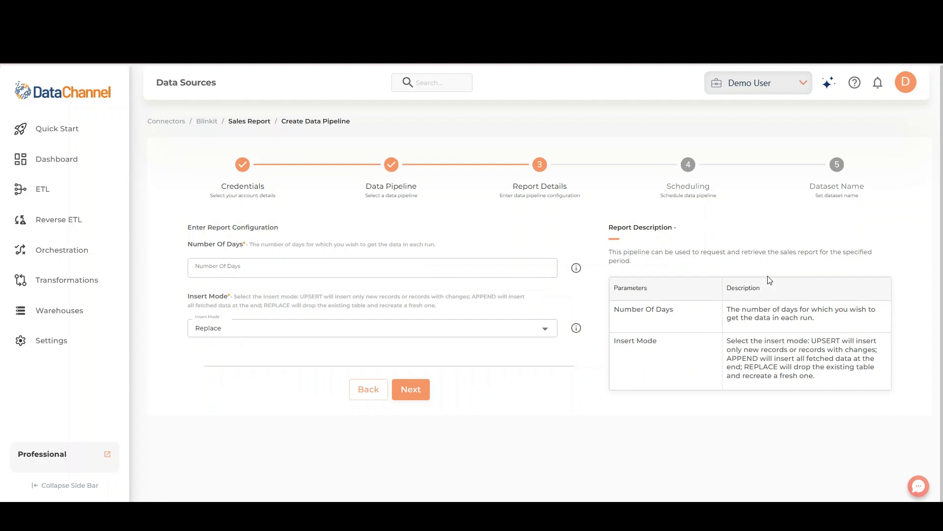
# - Set Number Of Days to 10 and Insert Mode to Append in the report details
pyautogui.click(524, 274)
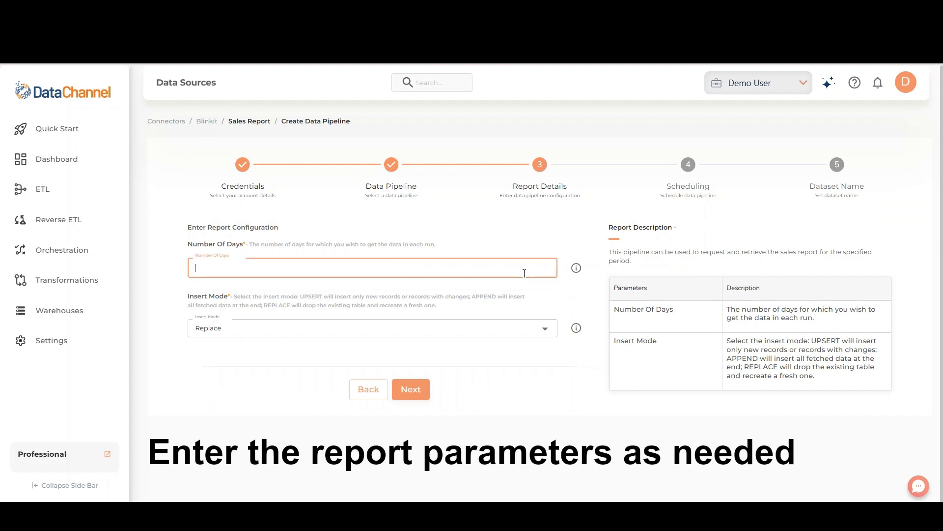
pyautogui.write('10')
pyautogui.click(545, 330)
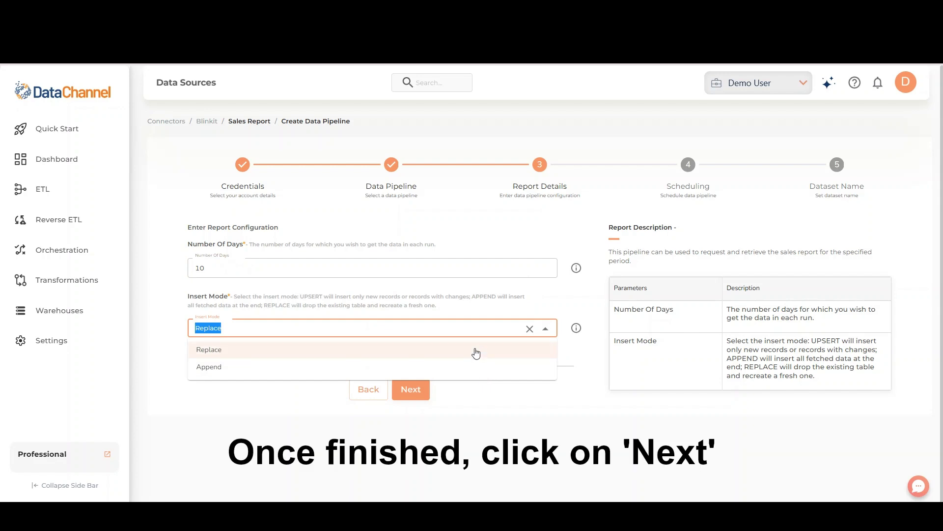
pyautogui.click(478, 377)
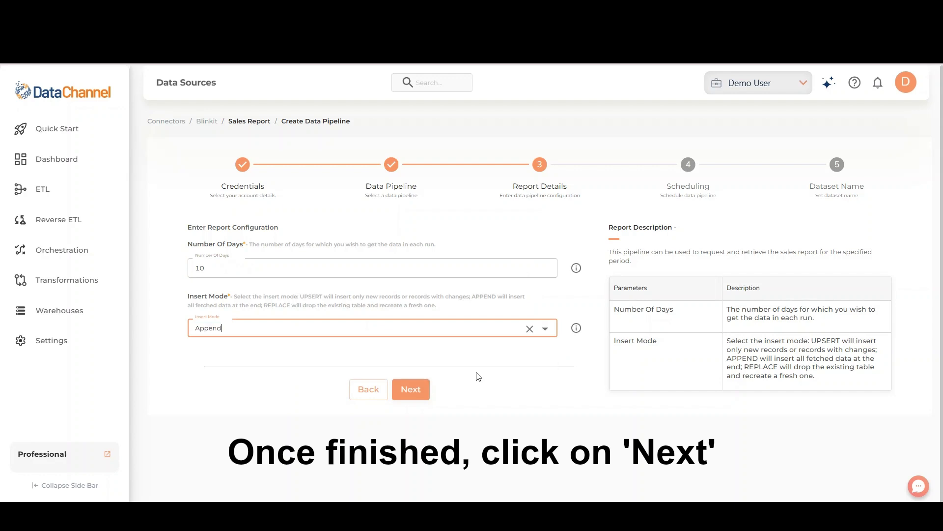
pyautogui.click(402, 389)
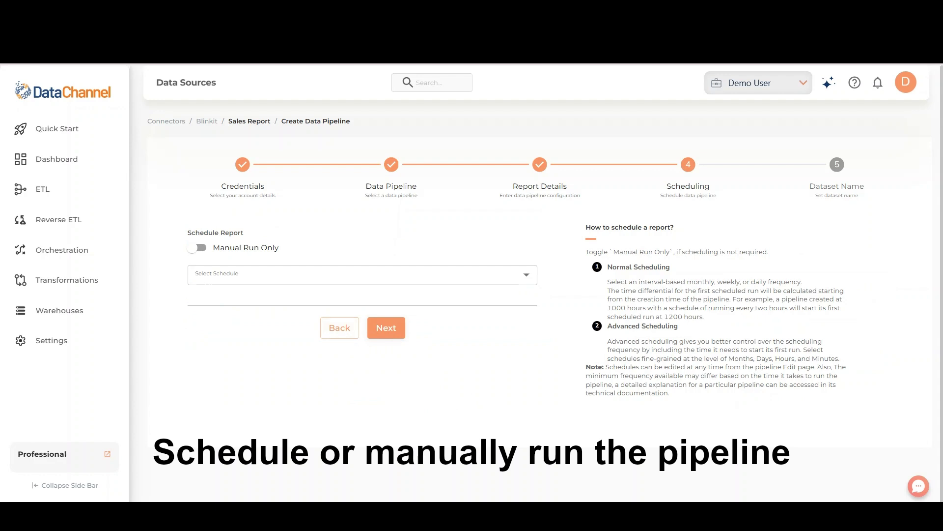
# - Switch the pipeline's schedule frequency to Advanced Options
pyautogui.click(206, 247)
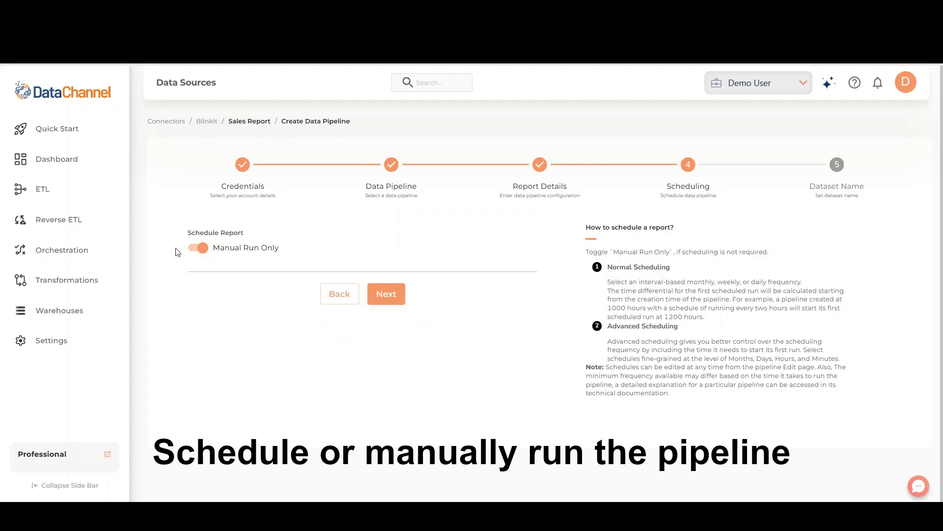
pyautogui.click(192, 250)
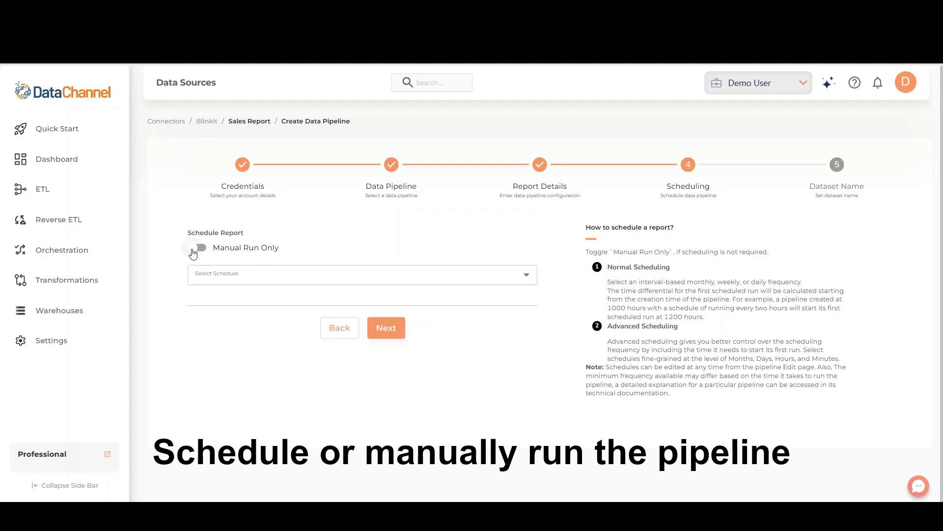
pyautogui.click(225, 281)
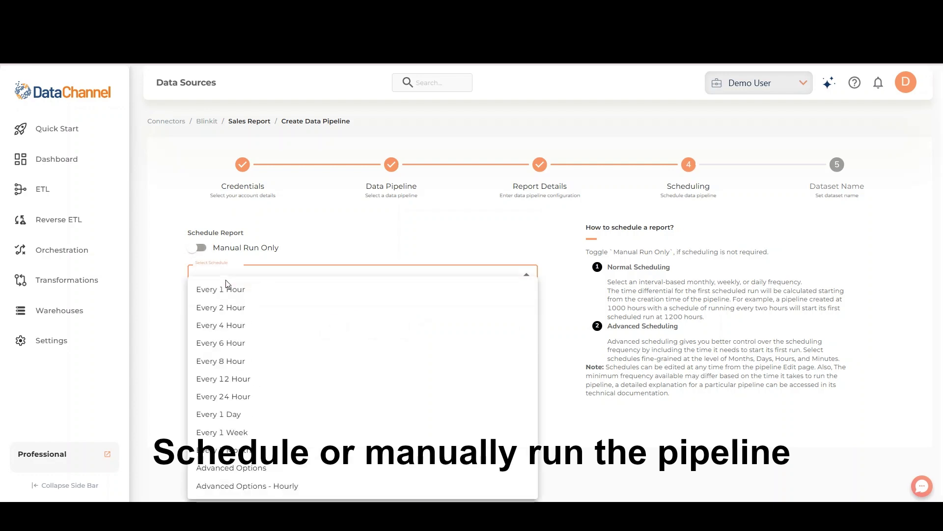
pyautogui.click(234, 325)
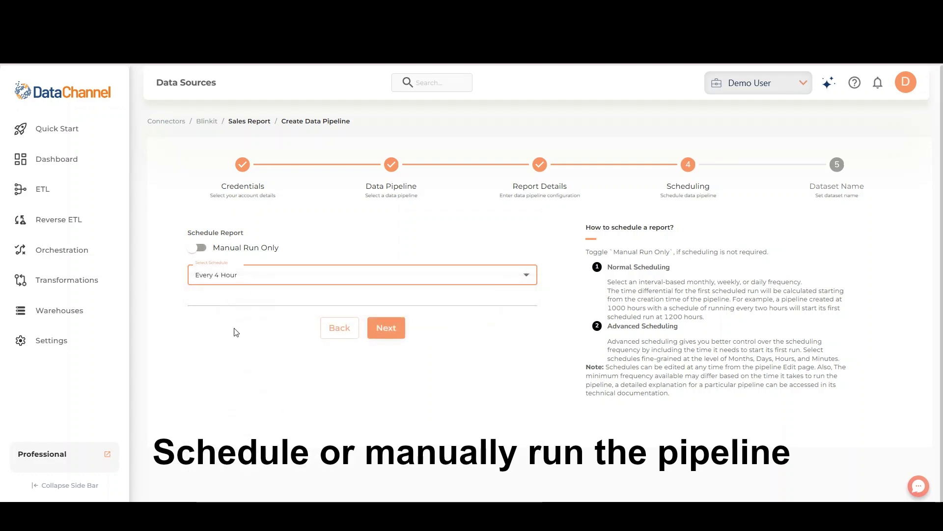
pyautogui.click(245, 281)
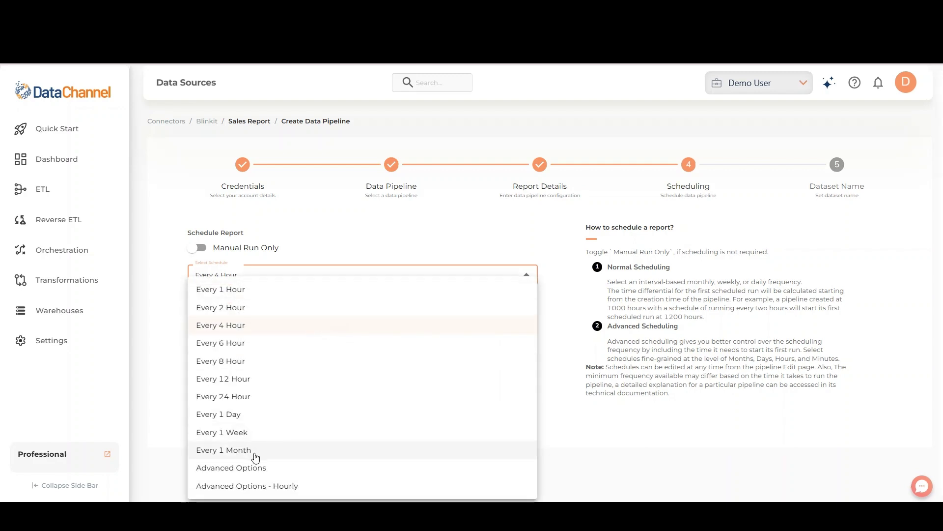
pyautogui.click(259, 469)
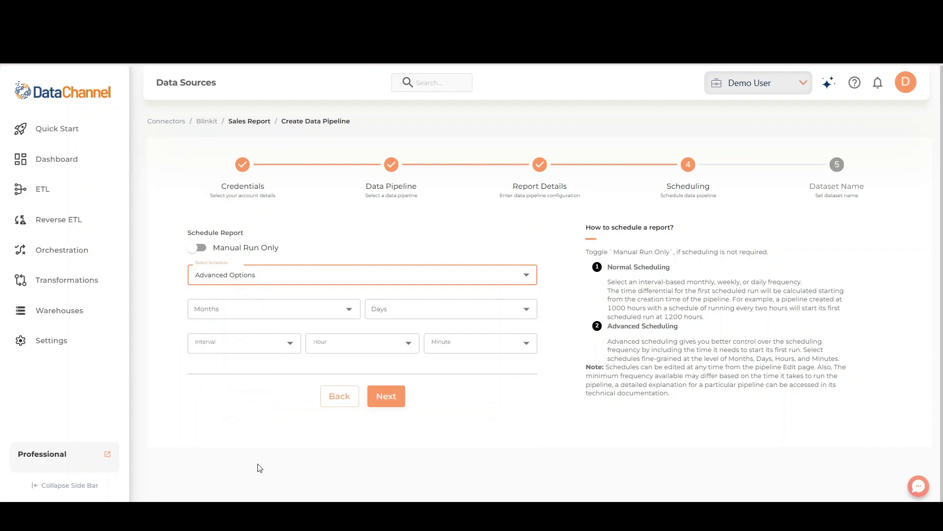
# - Schedule runs for the months Apr, Sep and Dec on days 7 and 15
pyautogui.click(311, 314)
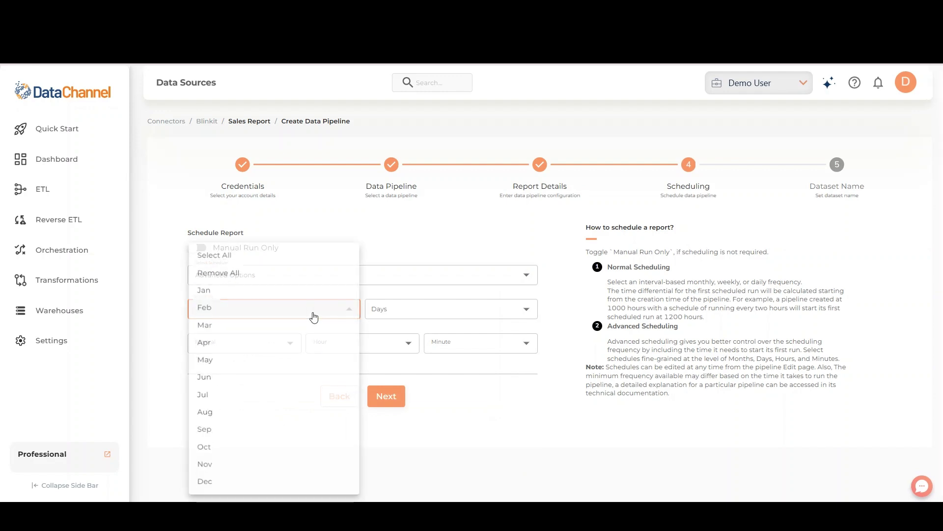
pyautogui.click(246, 342)
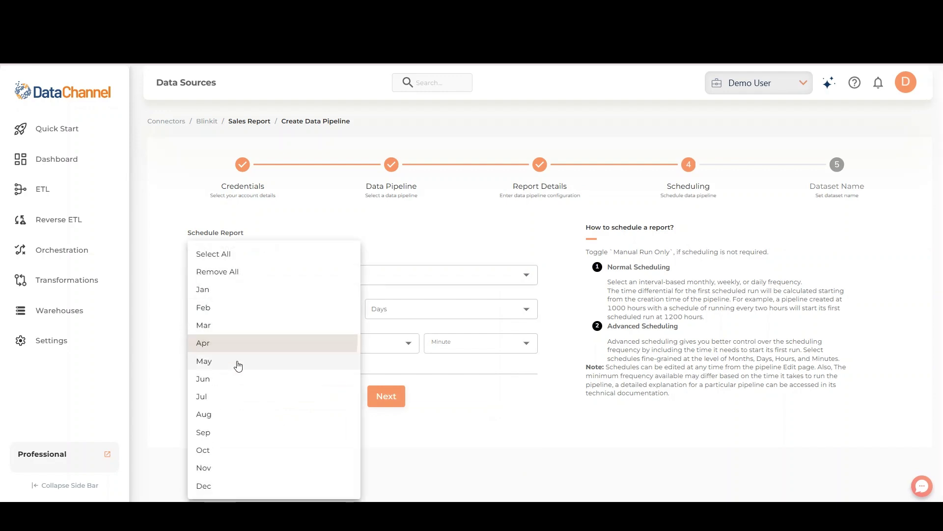
pyautogui.click(220, 432)
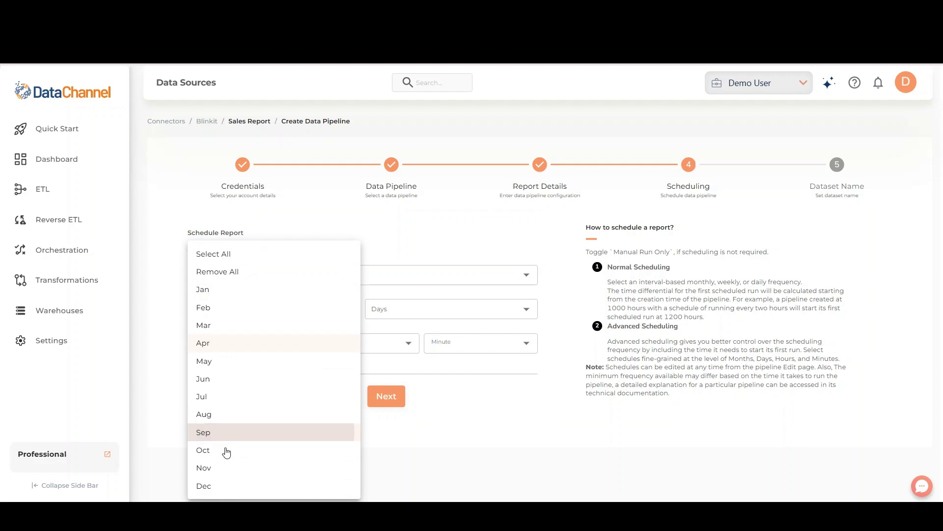
pyautogui.click(229, 492)
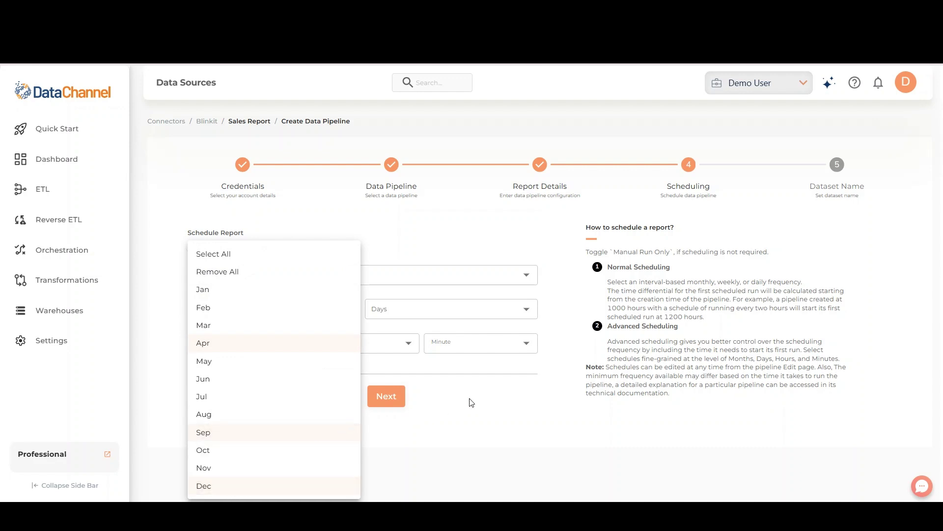
pyautogui.click(494, 313)
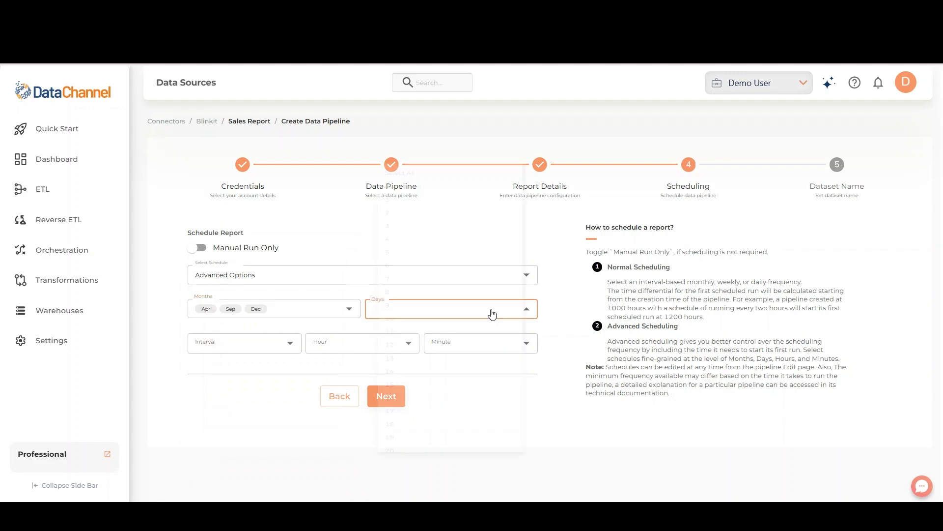
pyautogui.click(491, 316)
pyautogui.click(433, 265)
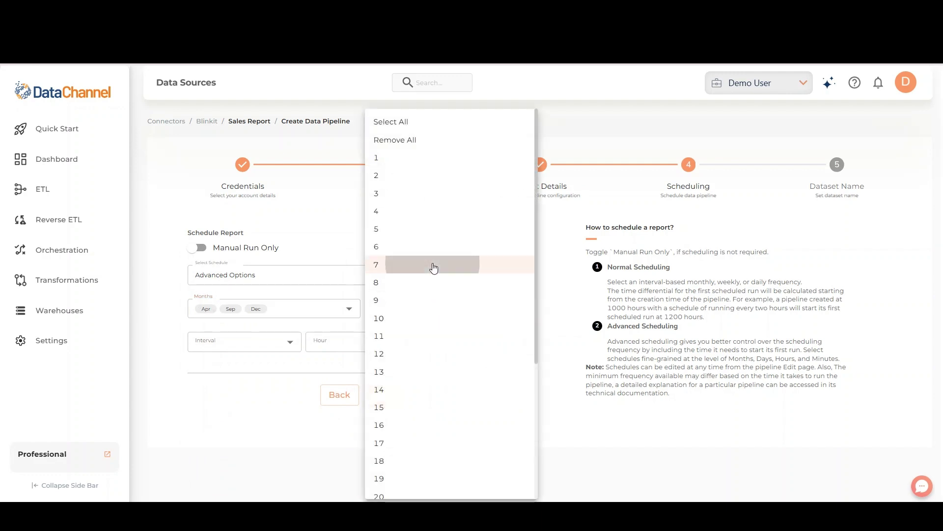
pyautogui.click(435, 406)
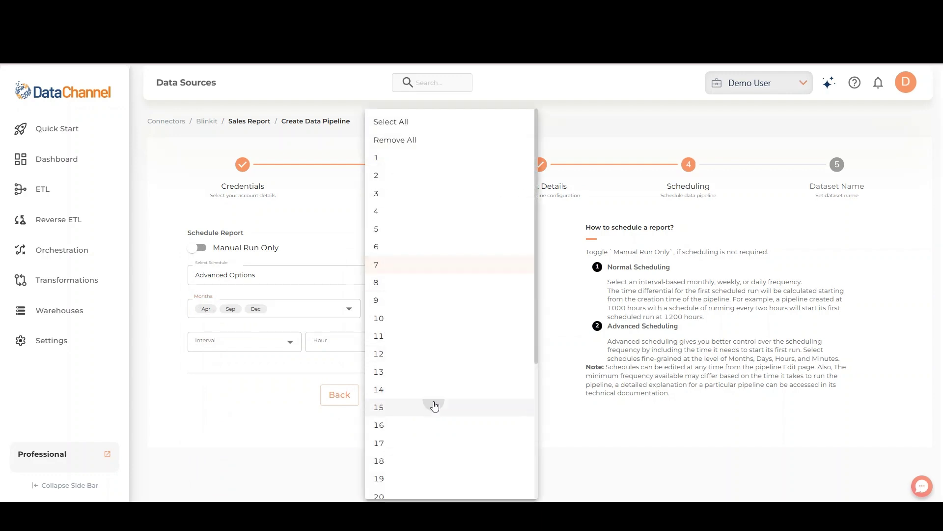
pyautogui.click(216, 347)
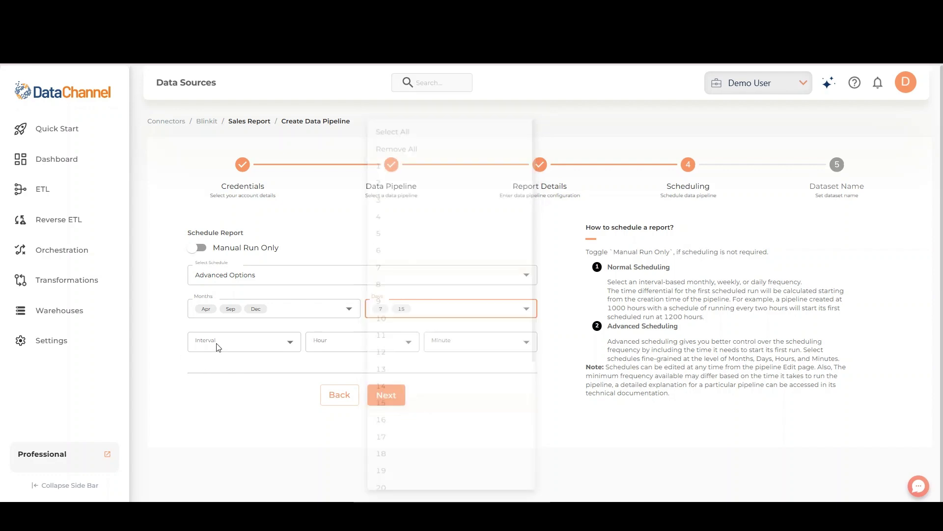
# - Set the interval to every 4 hours starting at hour 6, minute 15
pyautogui.click(218, 348)
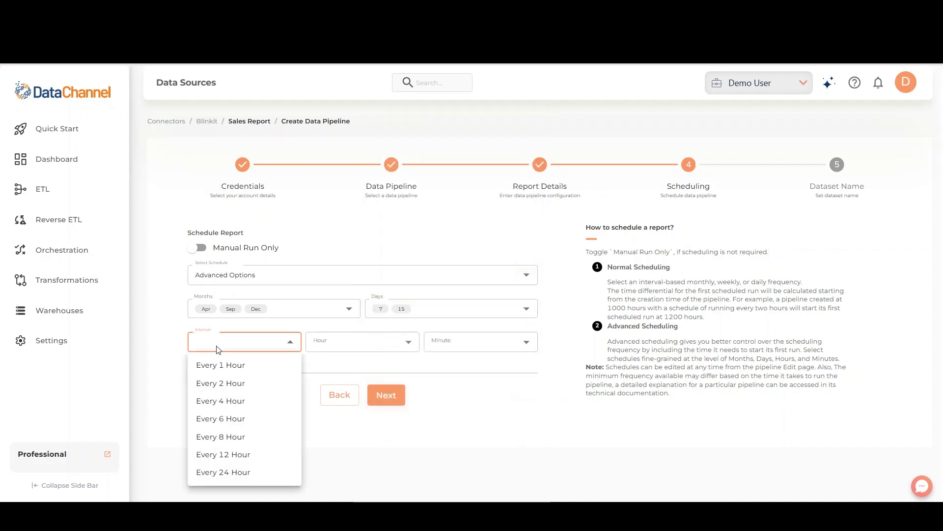
pyautogui.click(224, 399)
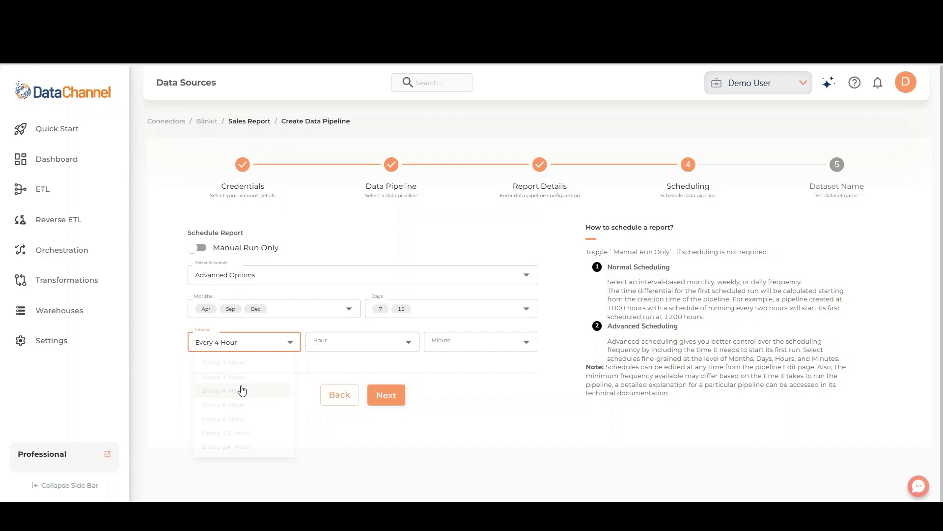
pyautogui.click(378, 343)
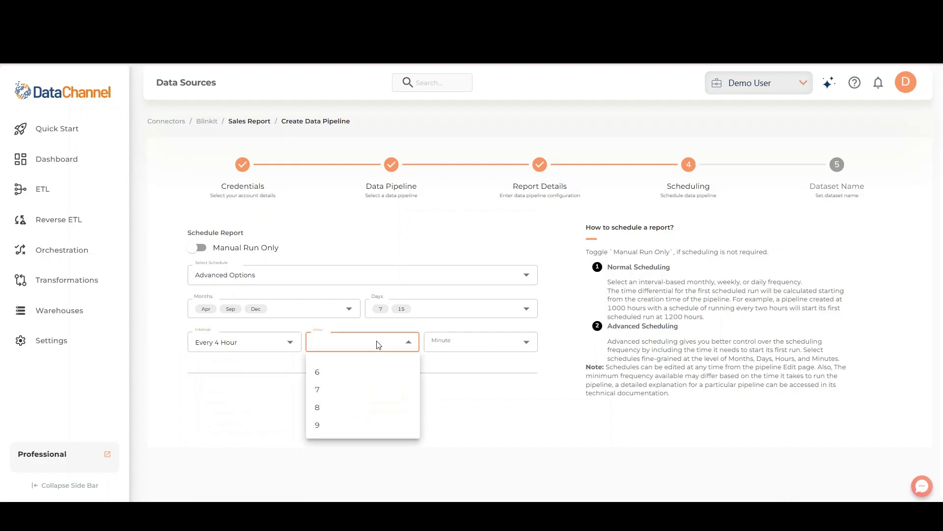
pyautogui.click(335, 374)
pyautogui.click(477, 348)
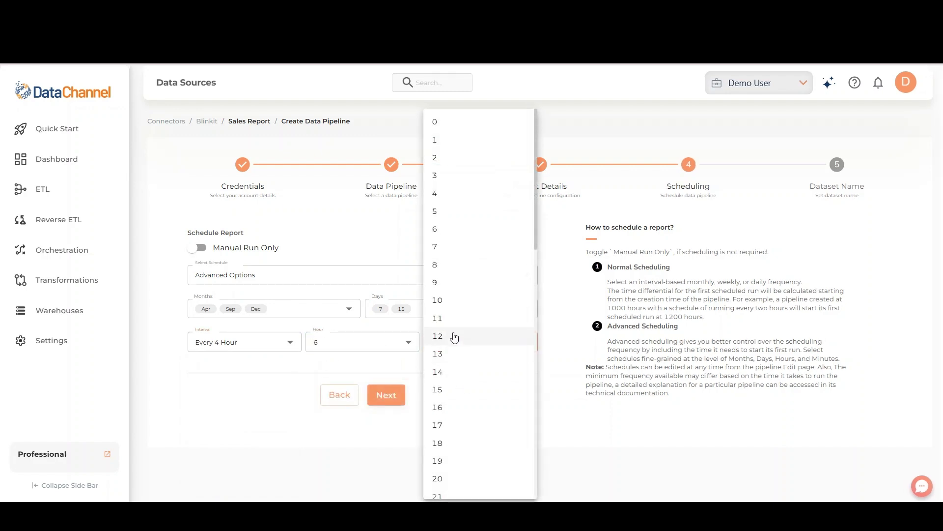
pyautogui.click(456, 396)
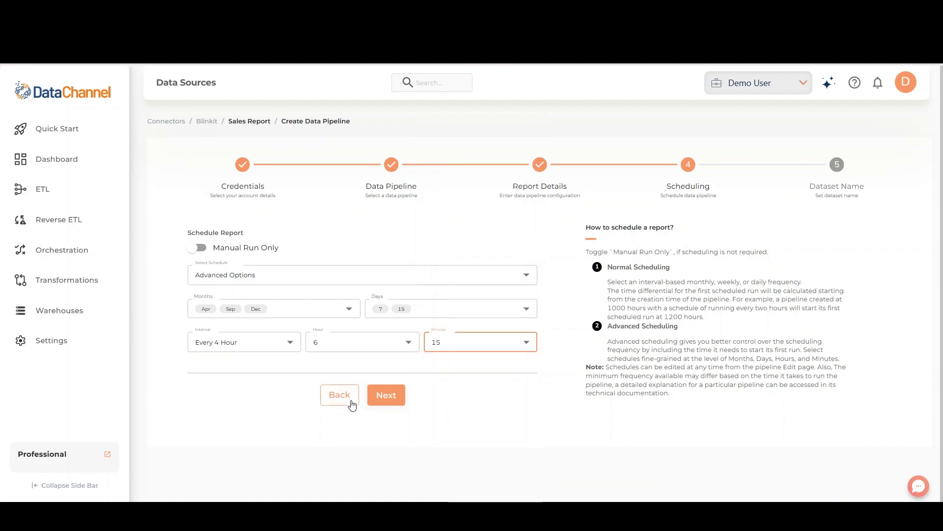
# - Name the dataset 'Demo' with the description 'This is a demo pipeline'
pyautogui.click(387, 395)
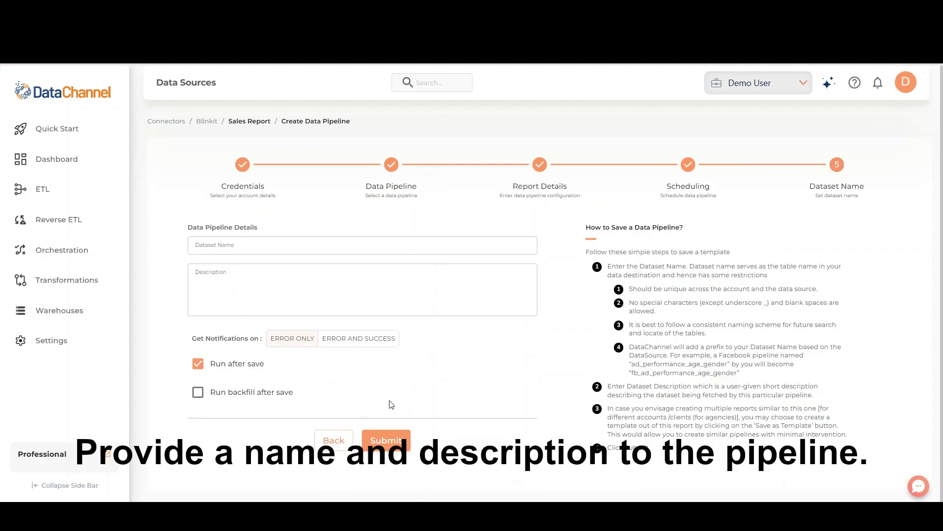
pyautogui.click(189, 245)
pyautogui.write('Demo')
pyautogui.click(245, 293)
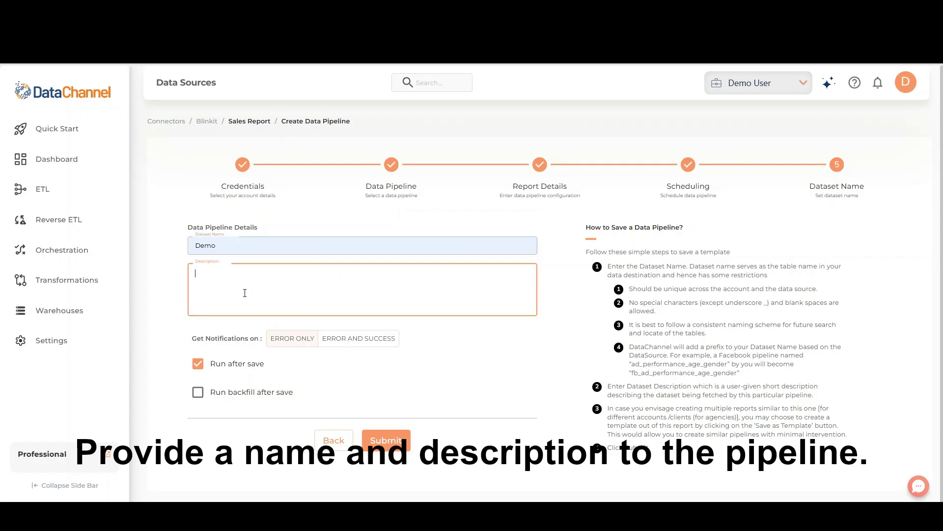
pyautogui.write('This is a demo p')
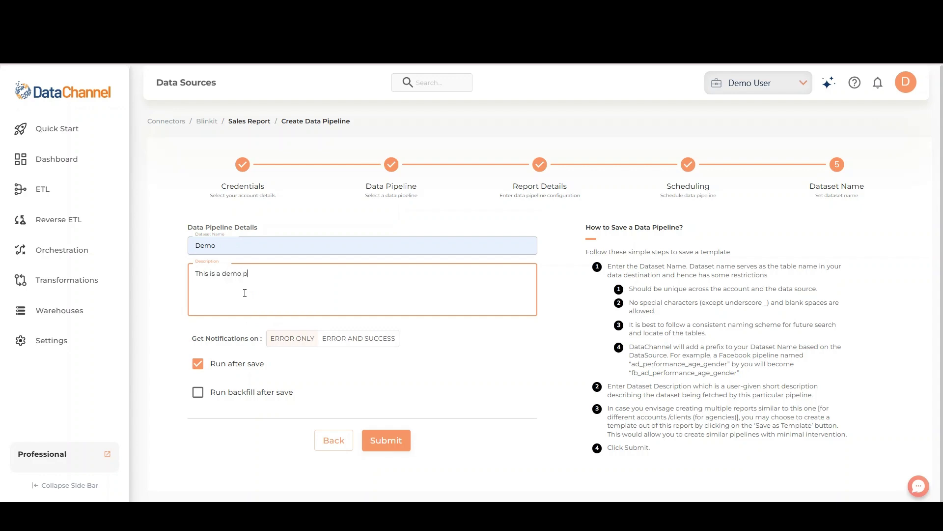
pyautogui.write('ipeline')
# - Choose ERROR AND SUCCESS notifications, keep Run after save checked and leave backfill off
pyautogui.click(348, 341)
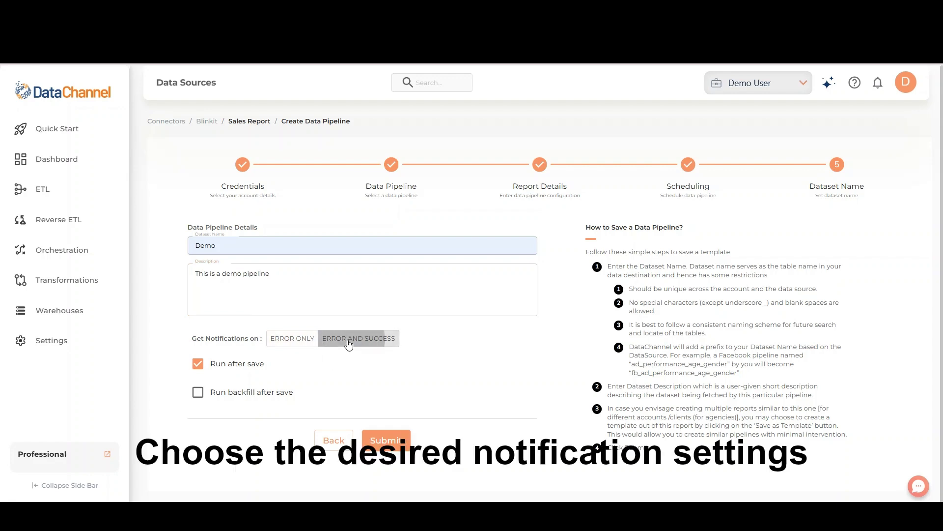
pyautogui.click(278, 339)
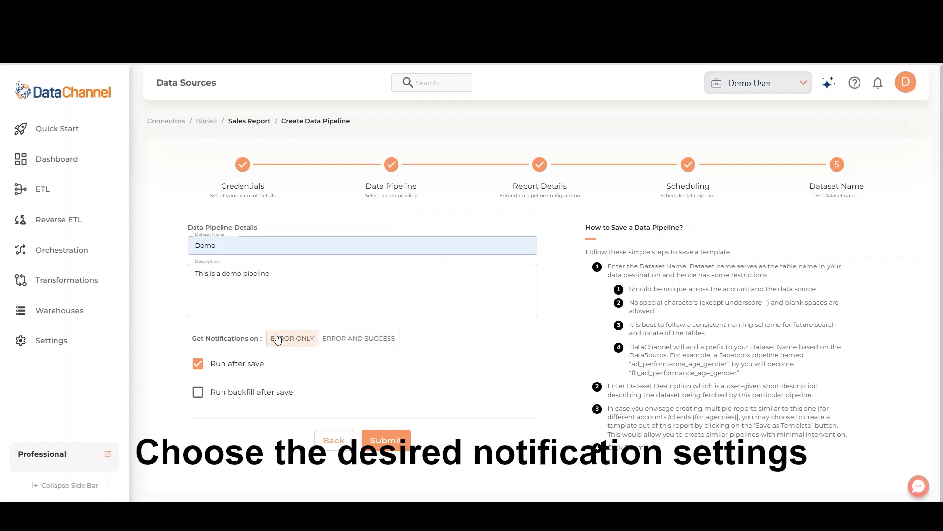
pyautogui.click(346, 340)
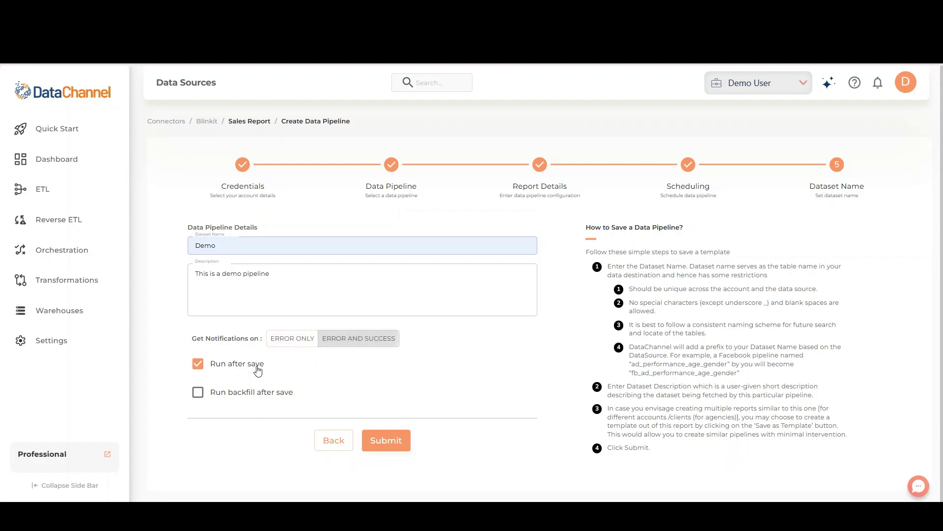
pyautogui.click(198, 369)
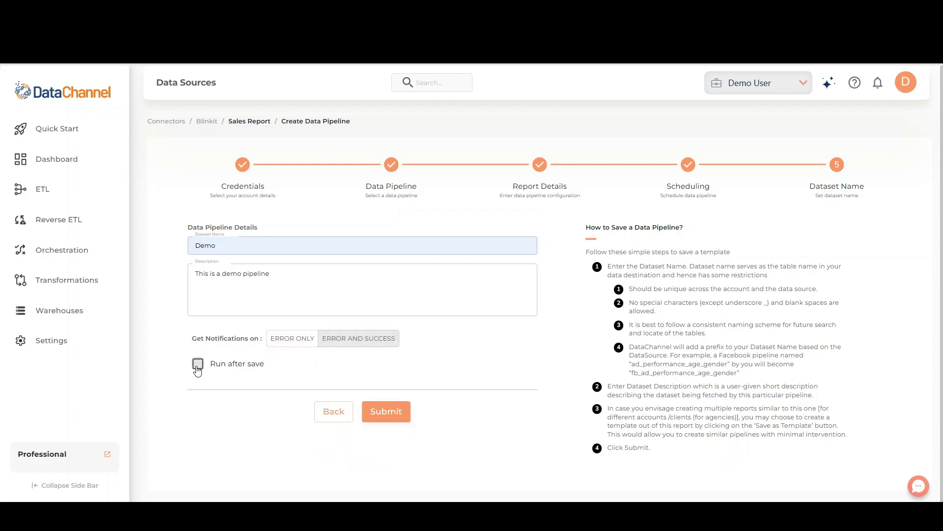
pyautogui.click(198, 368)
pyautogui.click(198, 398)
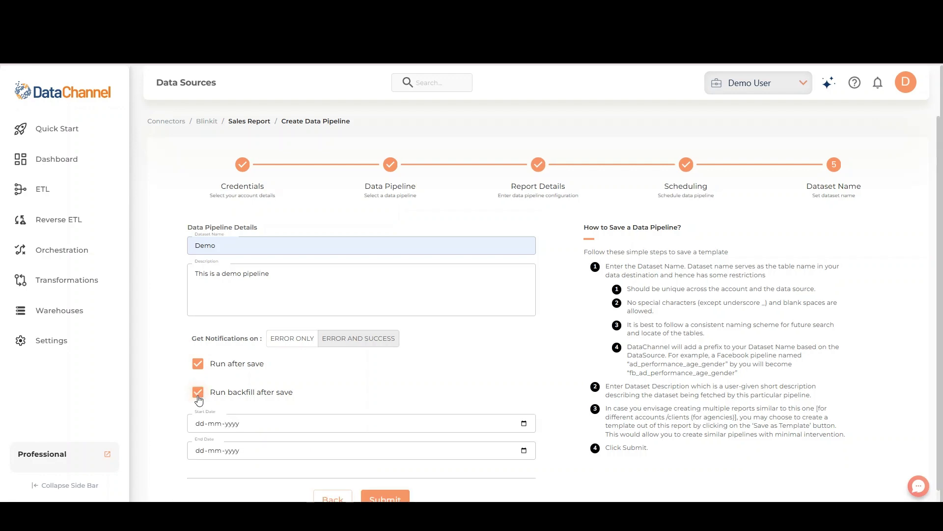
pyautogui.click(198, 392)
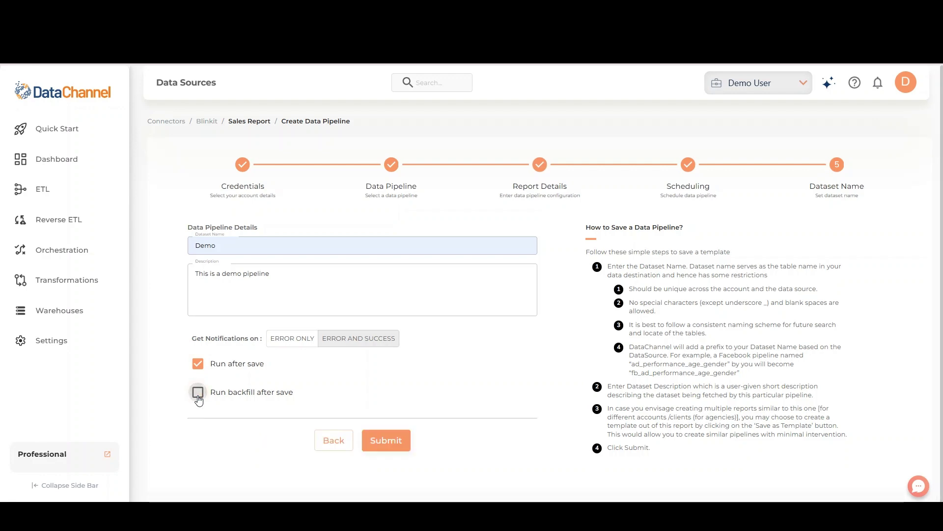
# - Submit the Demo pipeline to create it
pyautogui.click(394, 441)
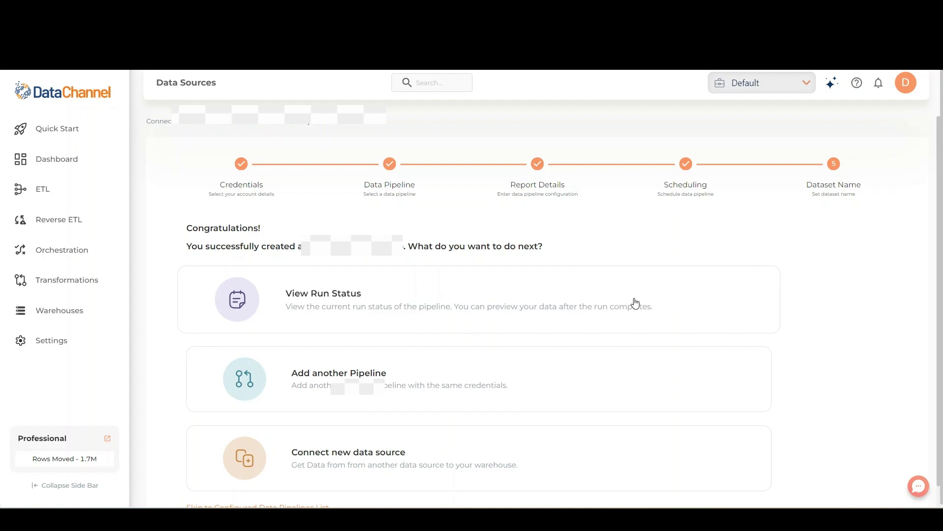
# - View the Demo pipeline's run status, showing a manual run in progress
pyautogui.click(636, 303)
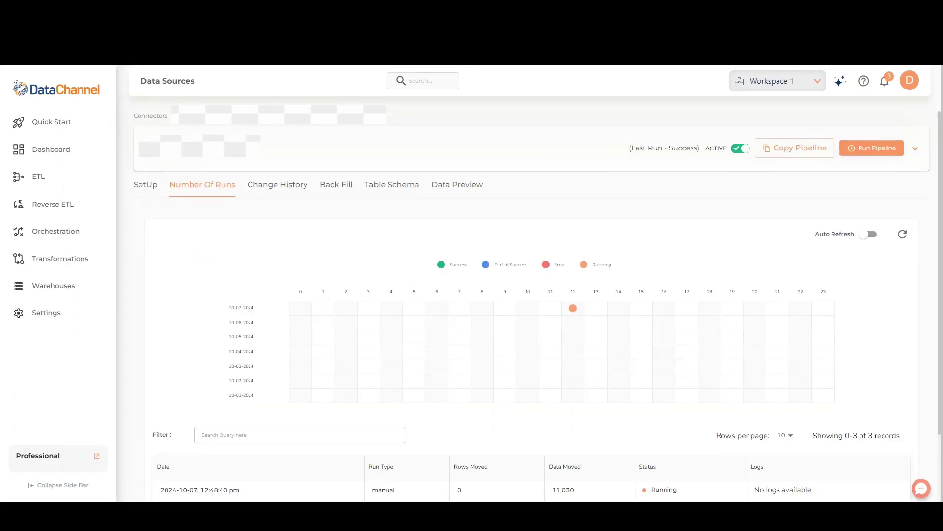